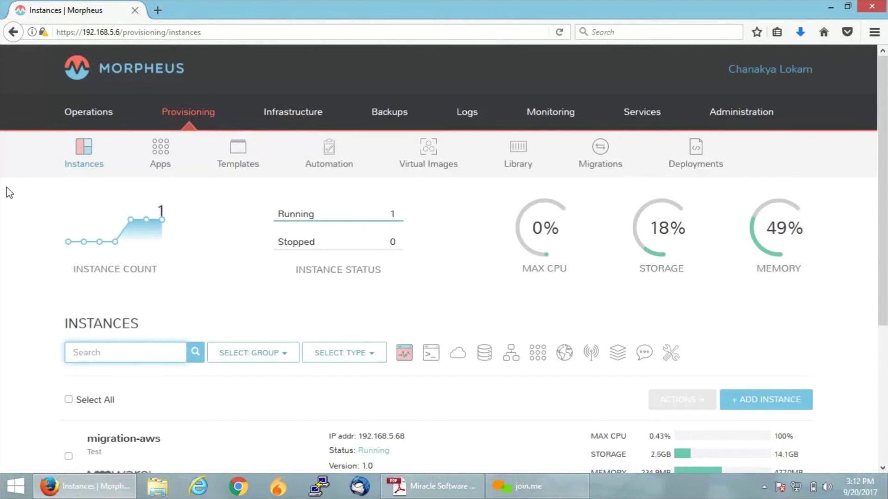
# View the configured AWS and vCenter clouds, then go to the Provisioning Migrations page.
pyautogui.moveTo(276, 119)
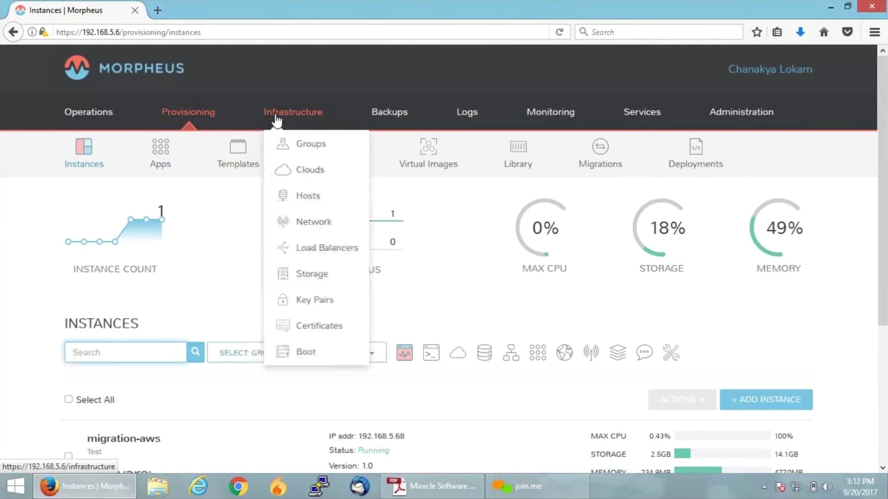
pyautogui.click(303, 179)
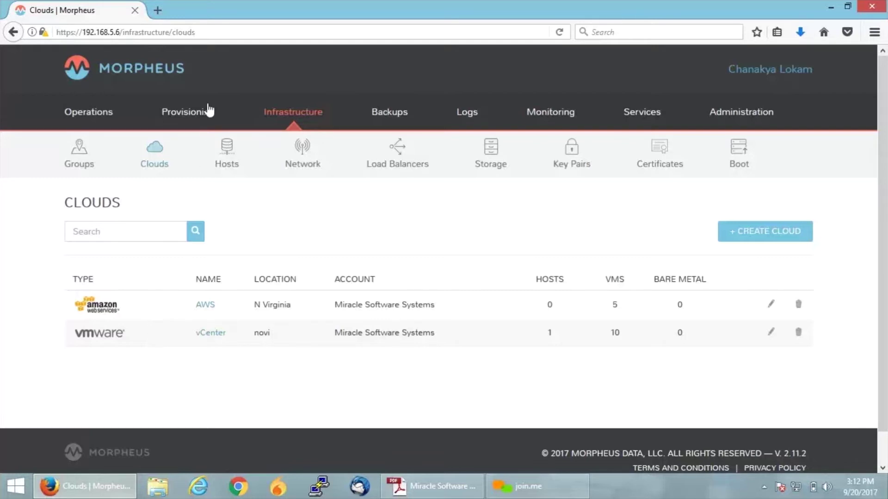
pyautogui.moveTo(206, 111)
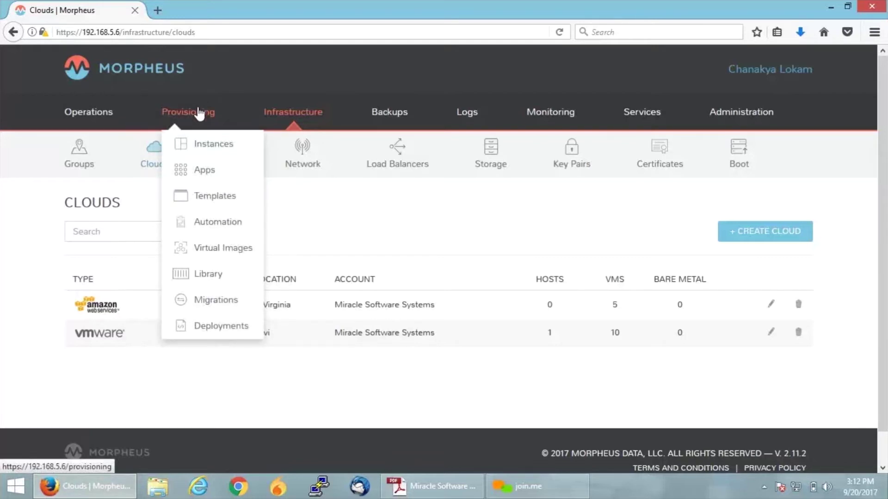
pyautogui.click(205, 304)
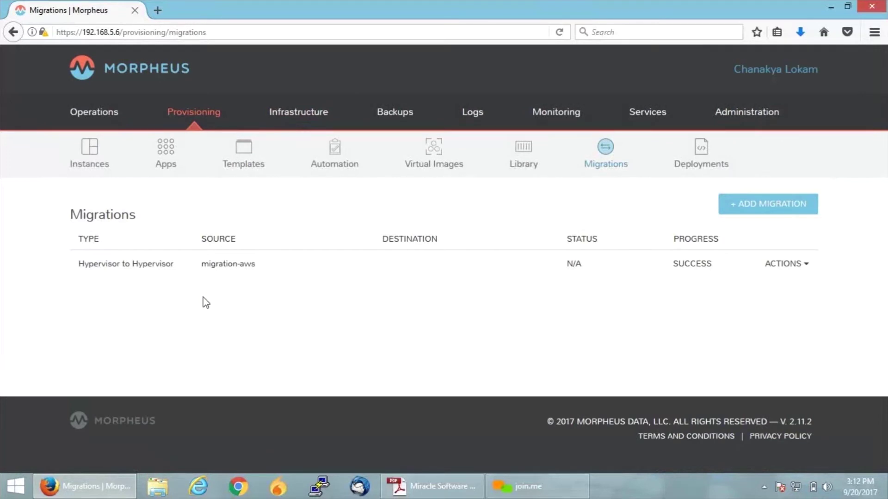
# Start adding a new Hypervisor to Hypervisor migration from the Migrations list.
pyautogui.click(765, 213)
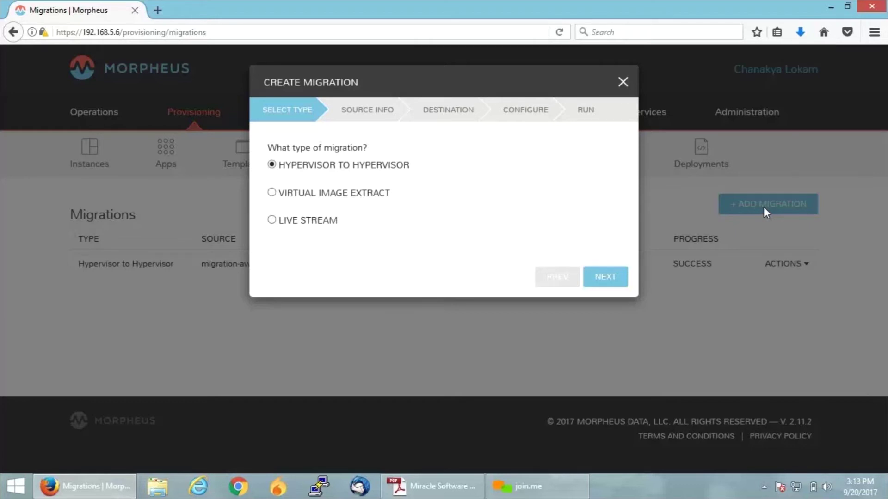
# Browse the vCenter cloud's source servers, then cancel the Create Migration dialog without choosing one.
pyautogui.click(605, 277)
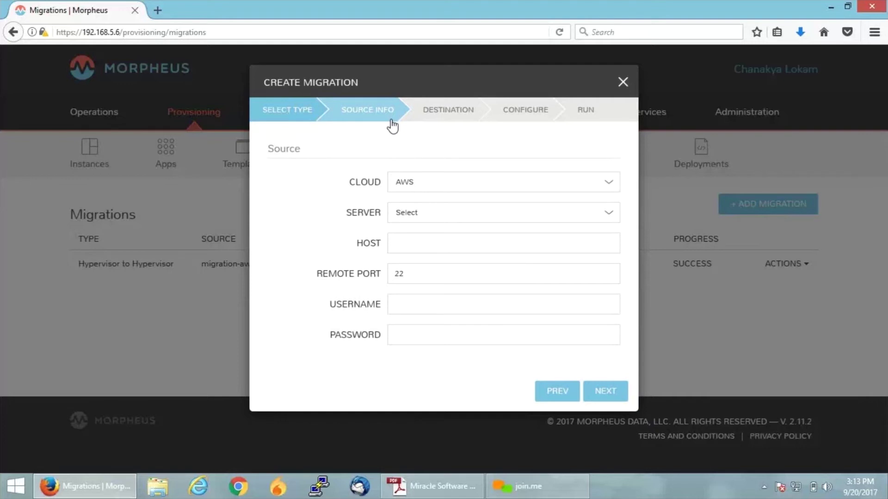
pyautogui.click(436, 185)
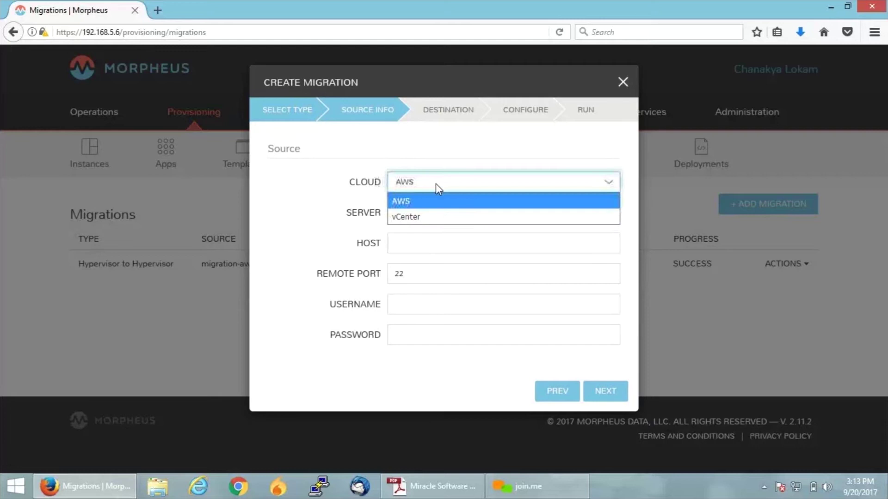
pyautogui.click(429, 216)
pyautogui.click(428, 214)
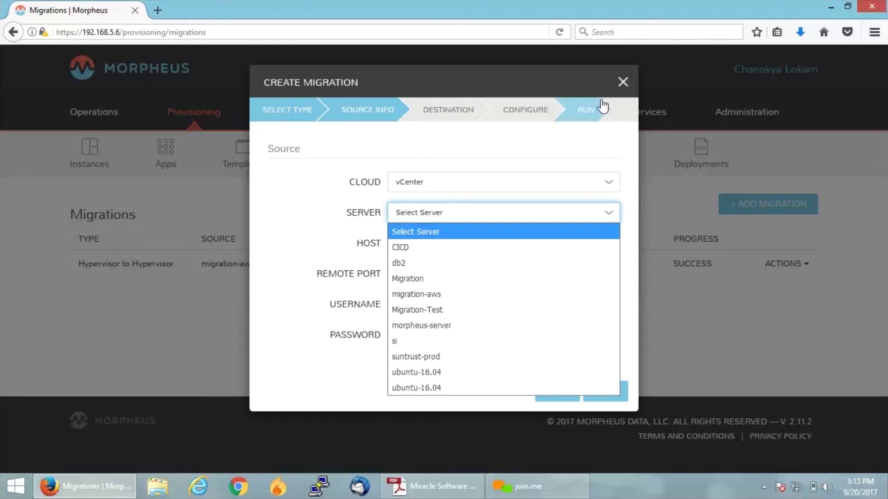
pyautogui.click(624, 83)
pyautogui.click(623, 82)
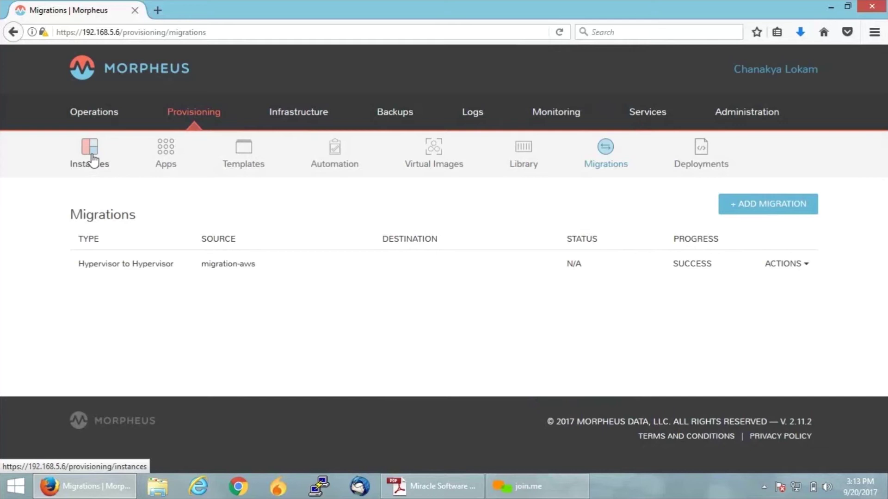
# Open the migration-aws instance details and select its VM location IP 192.168.5.68.
pyautogui.click(92, 159)
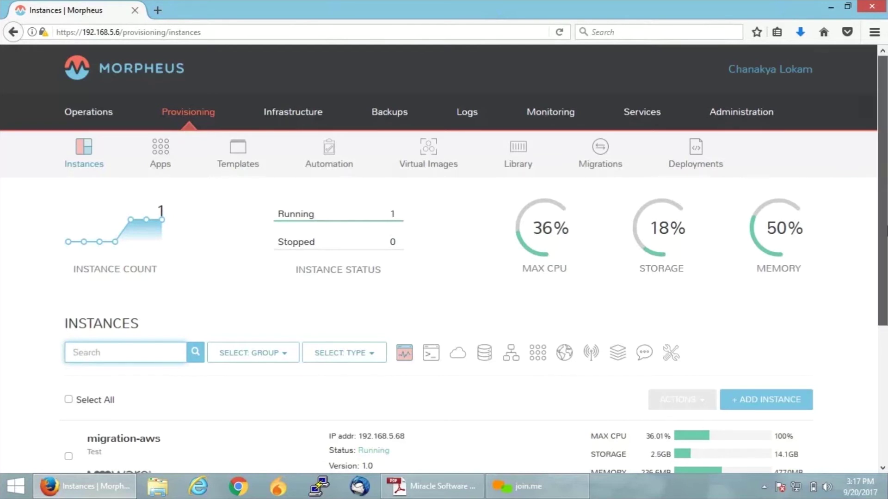
pyautogui.scroll(-2, 444, 259)
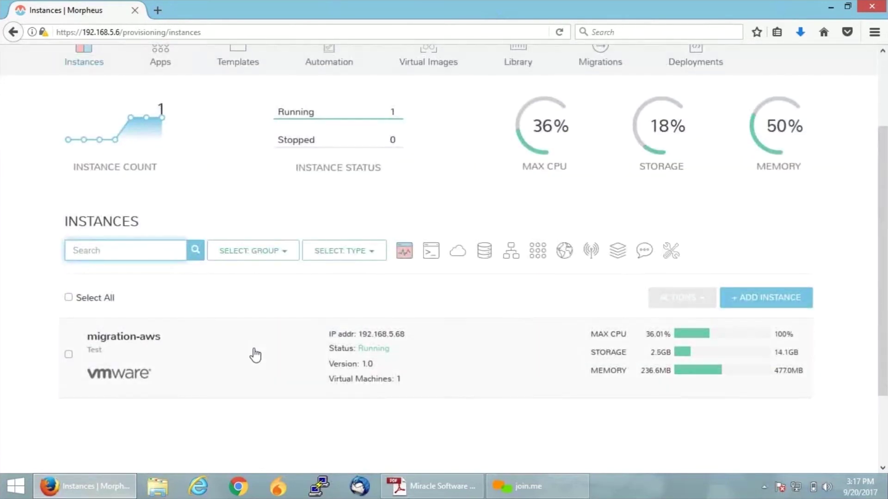
pyautogui.click(177, 368)
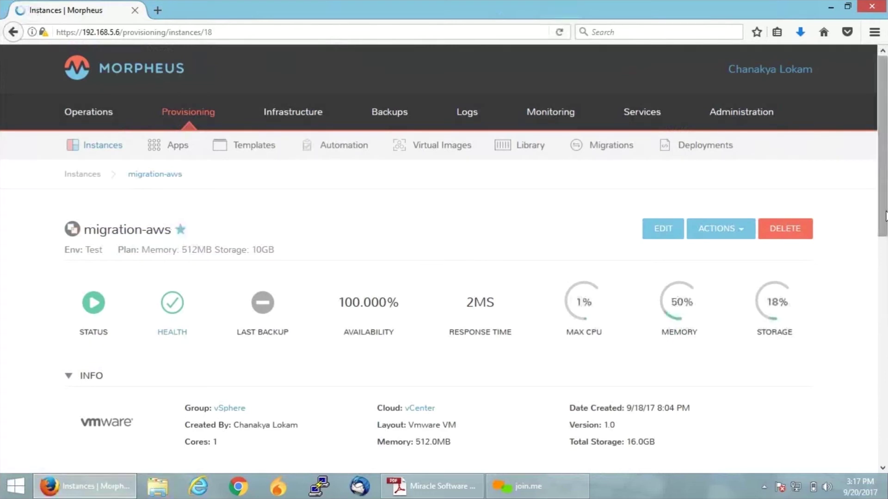
pyautogui.scroll(-3, 885, 216)
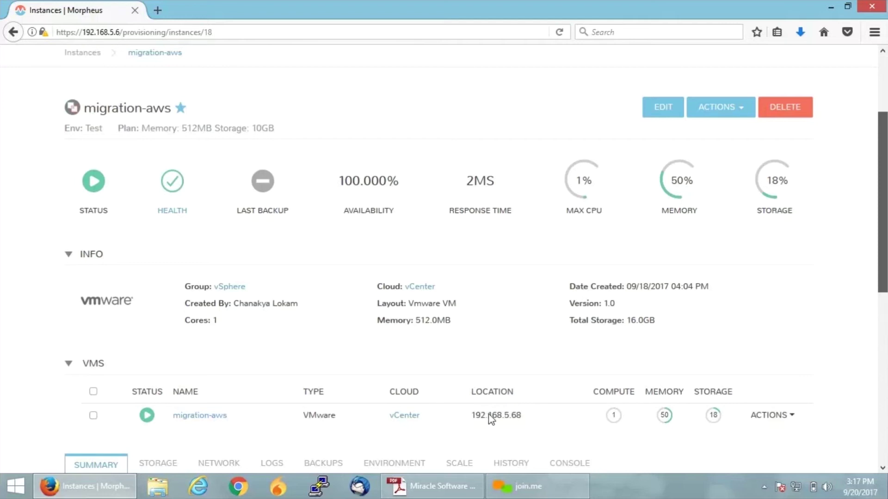
pyautogui.tripleClick(491, 419)
pyautogui.doubleClick(491, 419)
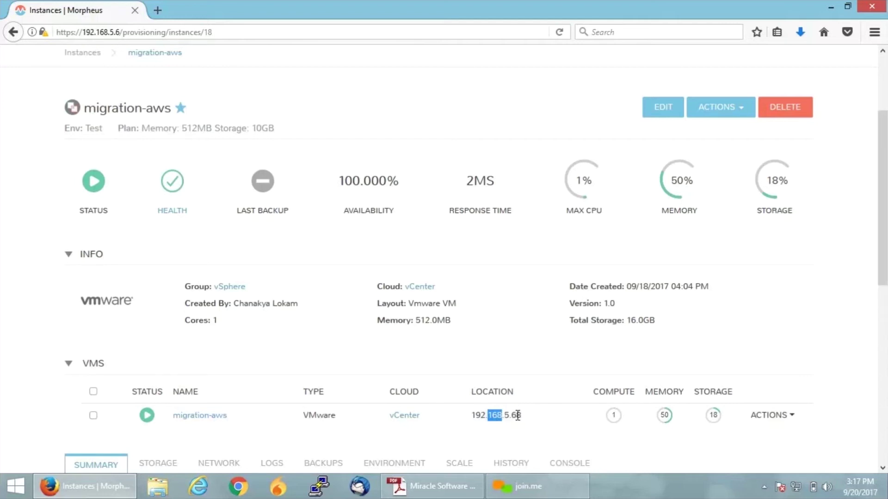
pyautogui.moveTo(521, 415); pyautogui.dragTo(474, 416)
pyautogui.hotkey('ctrl', 'c')
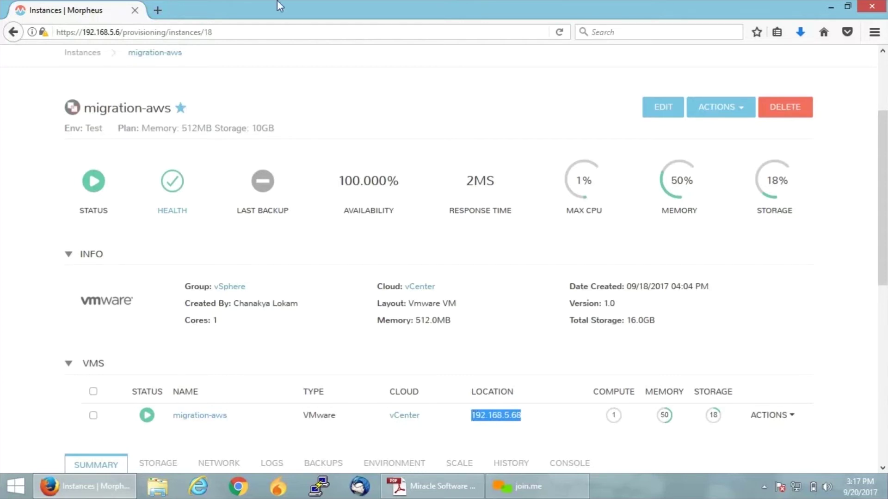
pyautogui.click(158, 9)
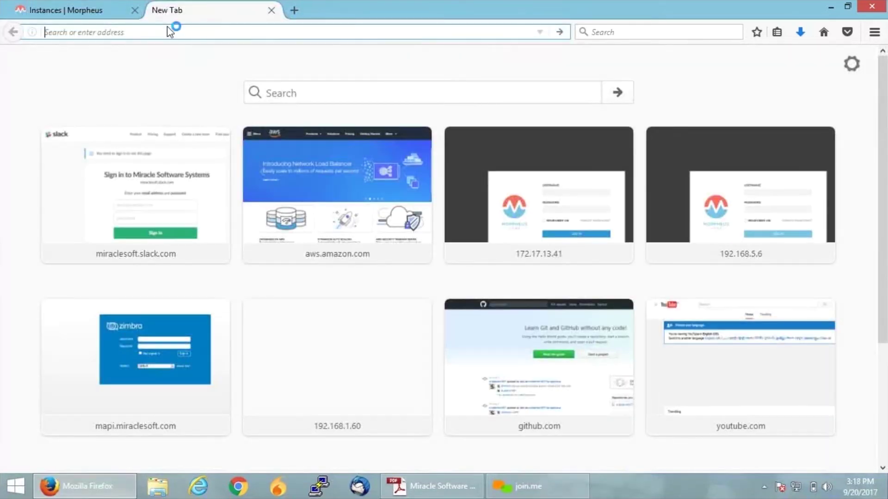
pyautogui.hotkey('ctrl', 'v')
pyautogui.press('Return')
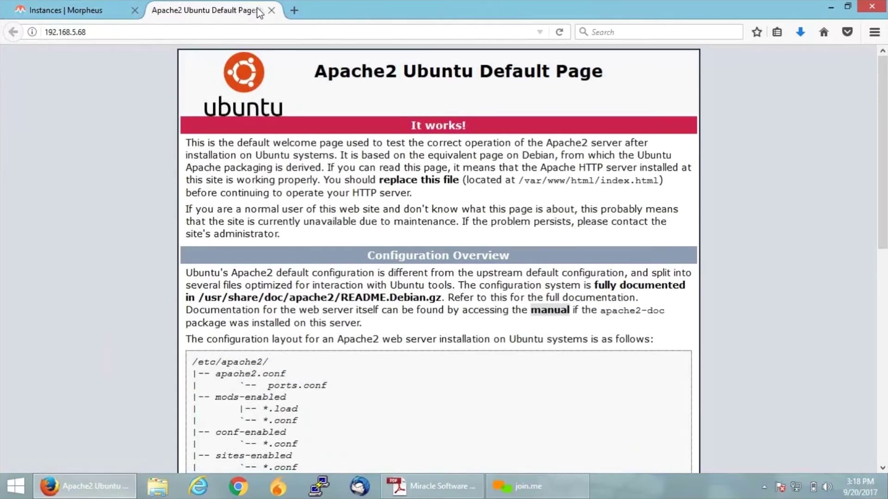
pyautogui.click(271, 10)
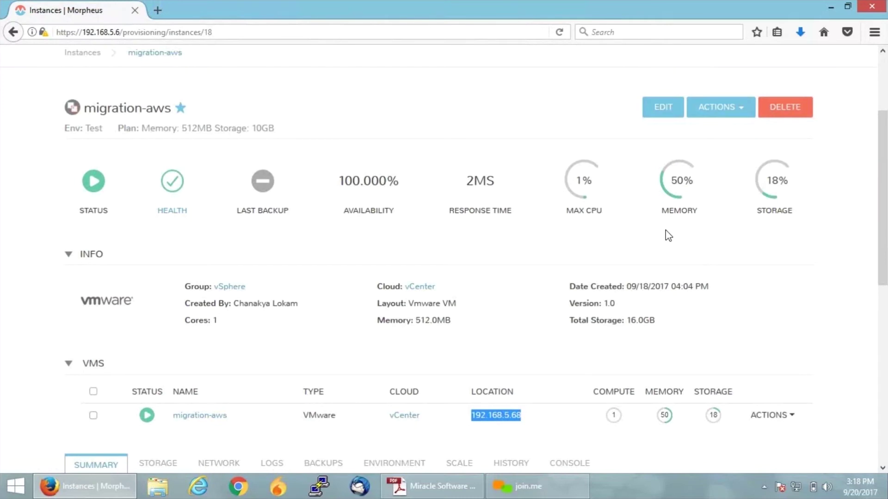
pyautogui.click(821, 254)
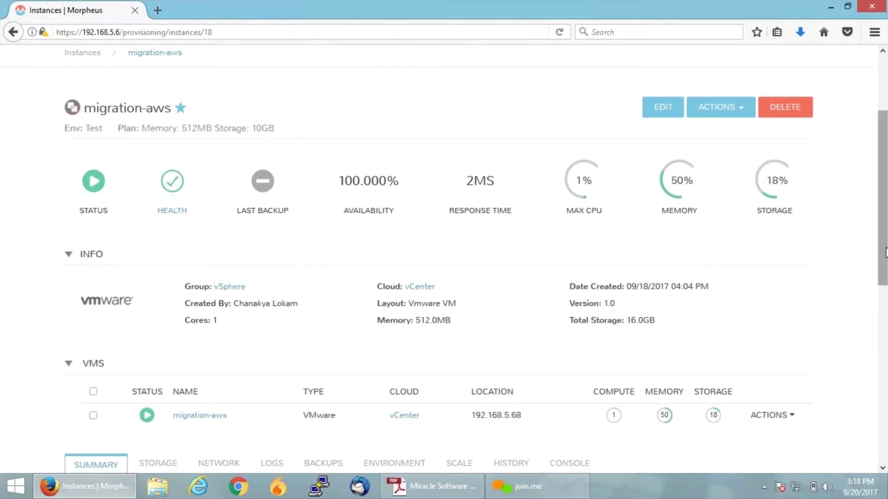
# Return to Migrations and begin a new Hypervisor to Hypervisor migration.
pyautogui.moveTo(886, 252); pyautogui.dragTo(886, 192)
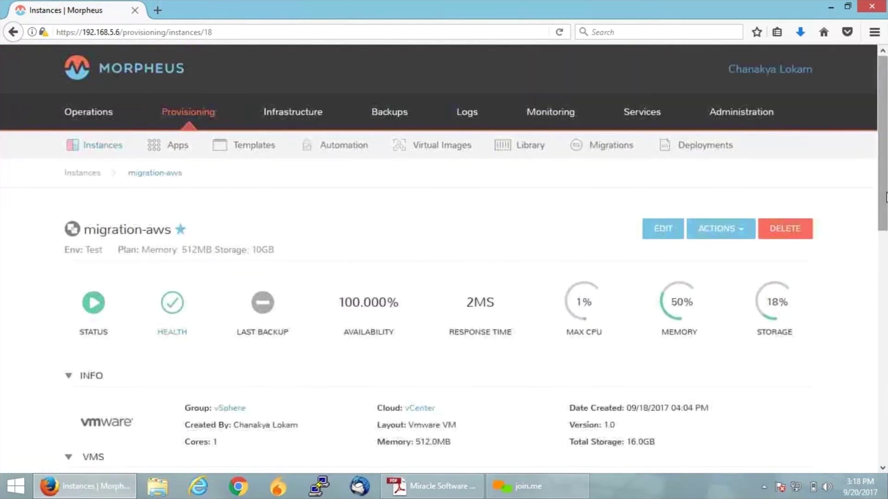
pyautogui.moveTo(290, 109)
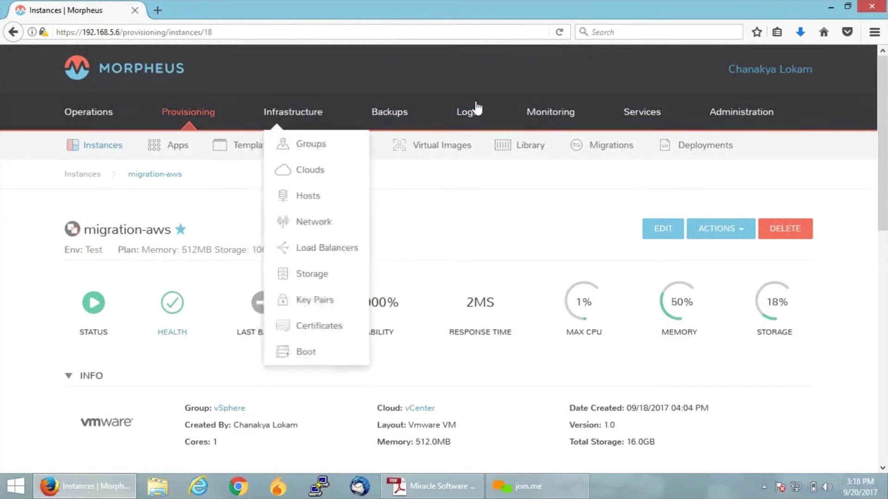
pyautogui.click(627, 154)
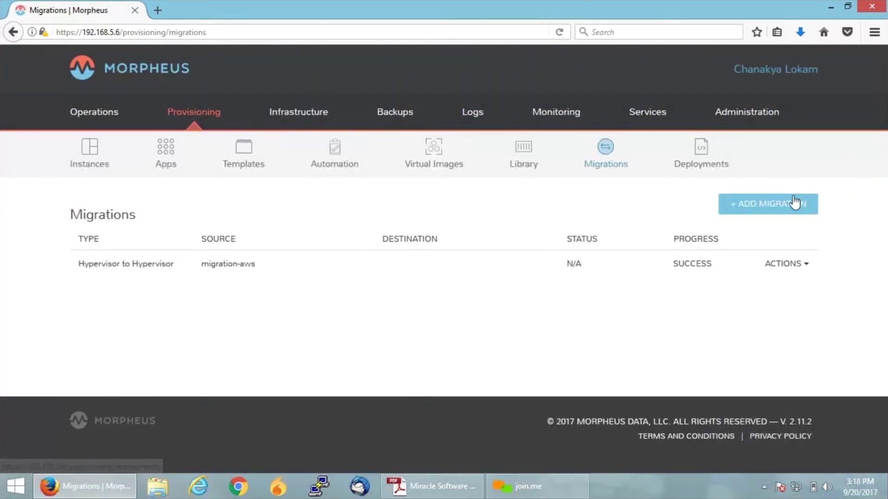
pyautogui.click(794, 203)
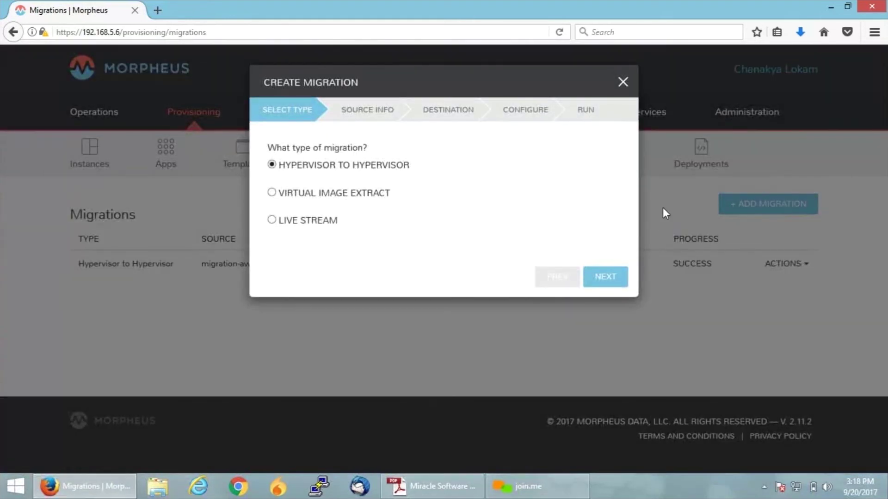
pyautogui.click(610, 283)
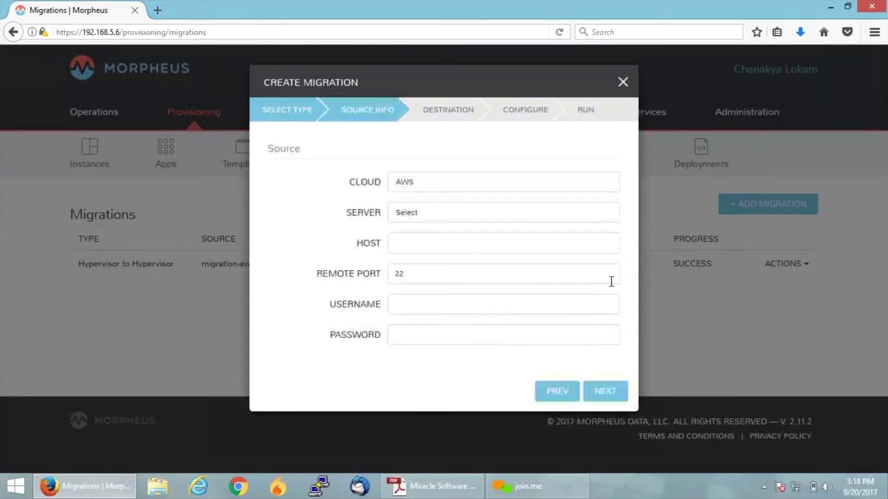
# Choose vCenter as the source cloud and migration-aws as the source server.
pyautogui.click(482, 186)
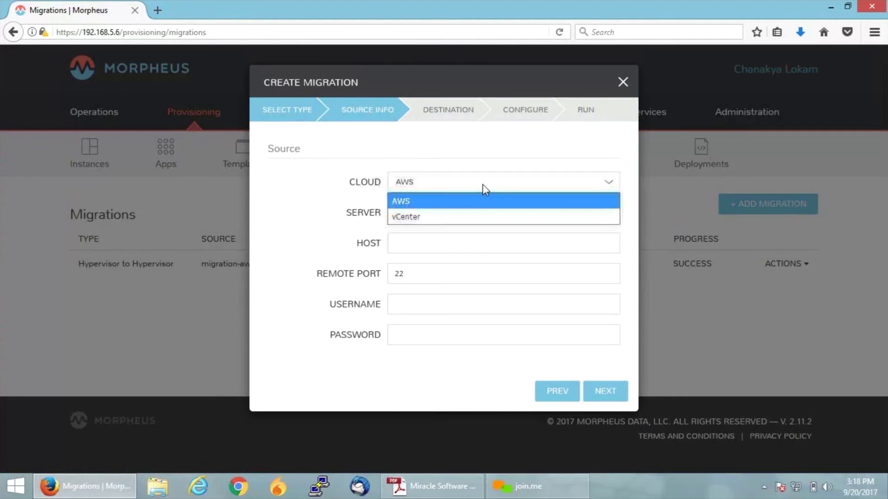
pyautogui.click(469, 218)
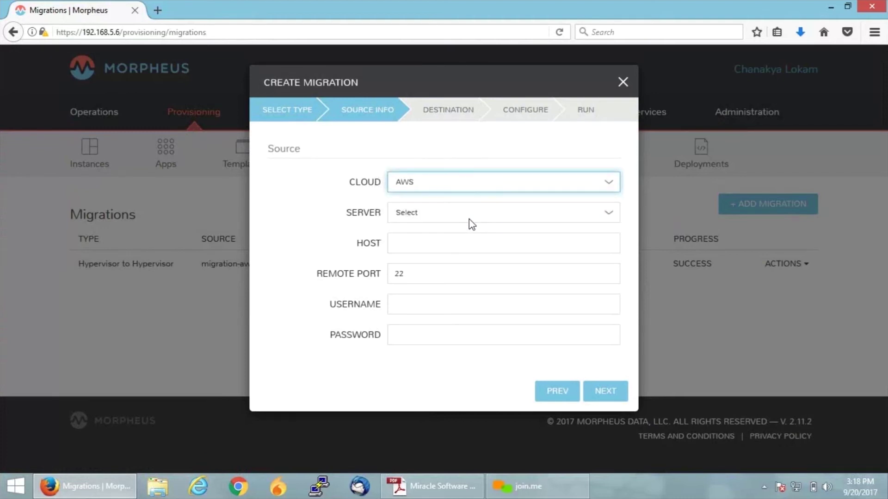
pyautogui.click(465, 215)
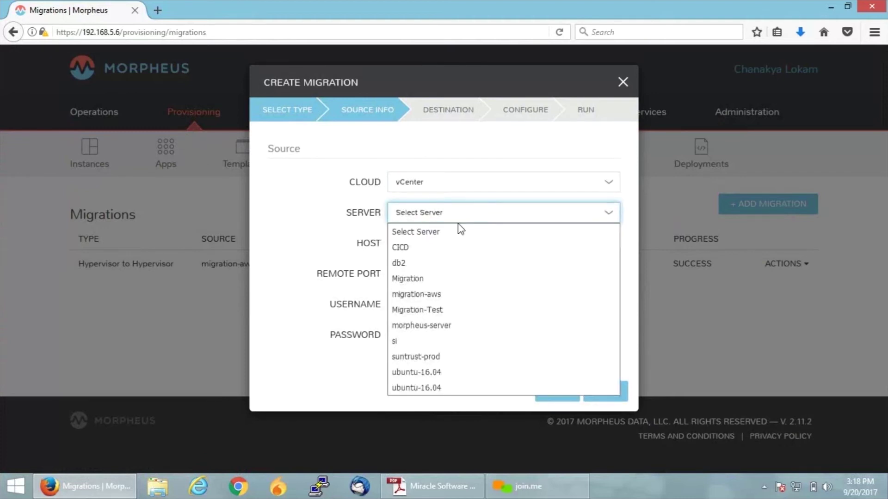
pyautogui.click(434, 296)
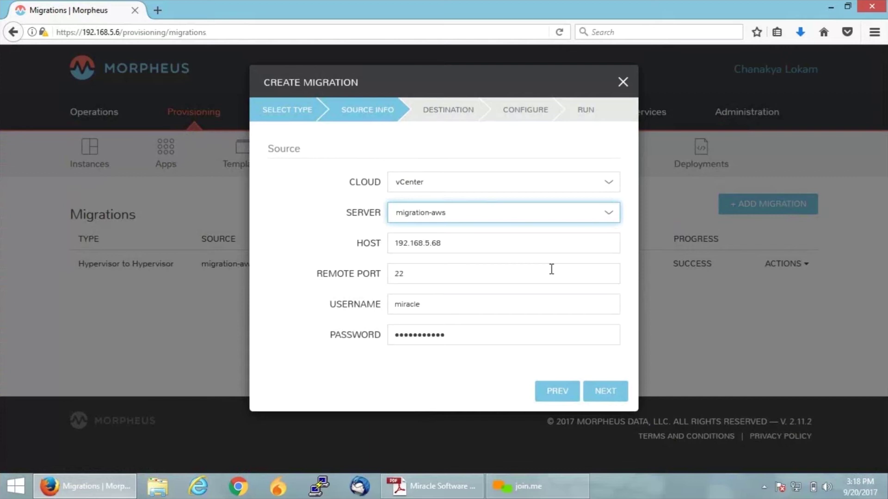
pyautogui.click(614, 393)
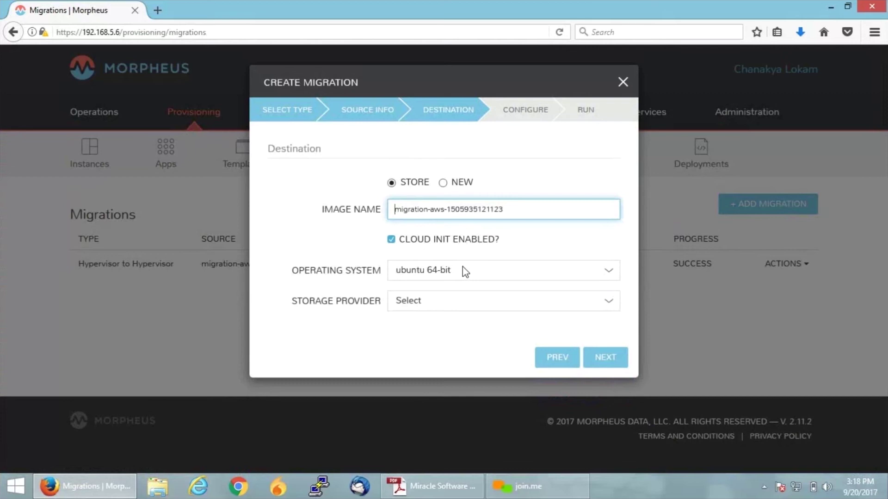
# Set the destination to a new instance named 'Migration' using local storage.
pyautogui.click(444, 183)
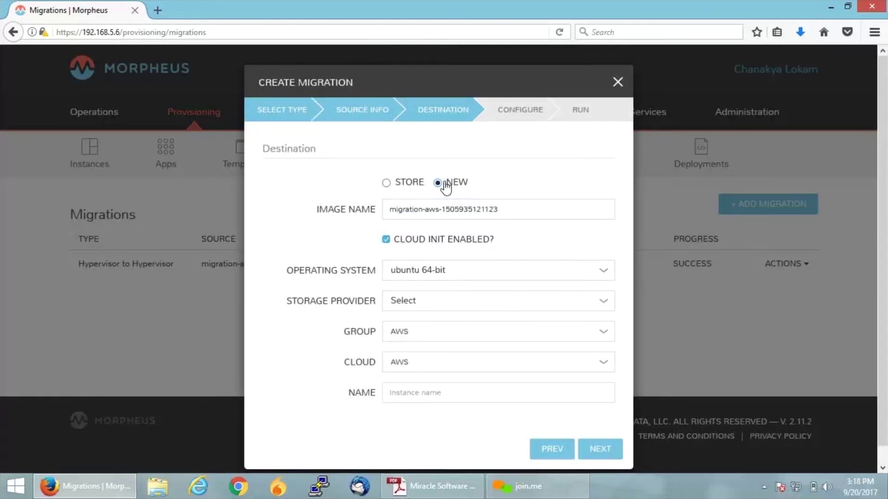
pyautogui.click(445, 303)
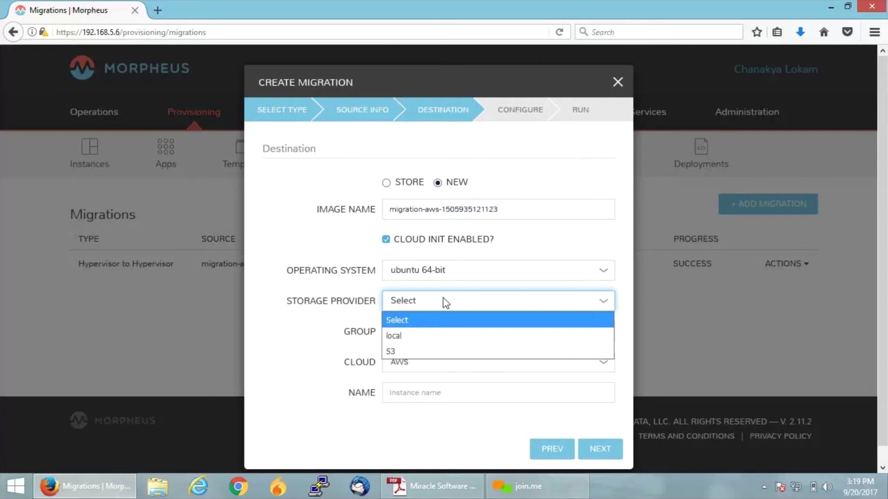
pyautogui.click(417, 342)
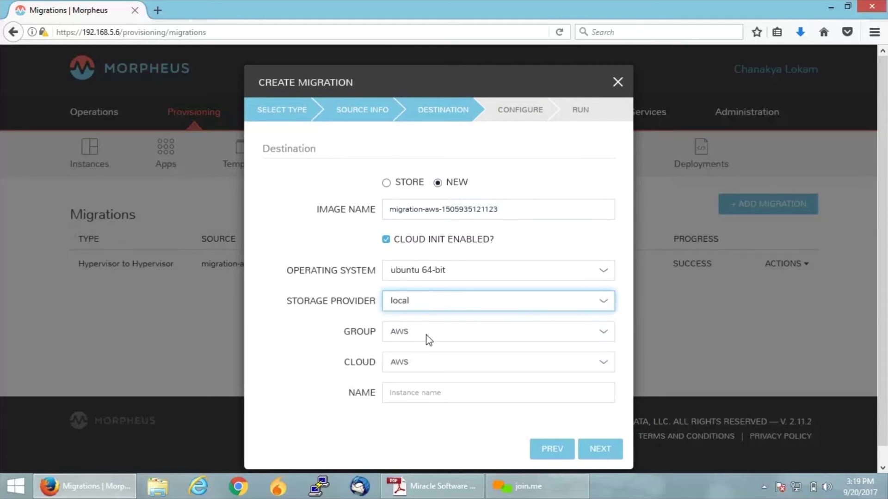
pyautogui.click(418, 393)
pyautogui.write('M')
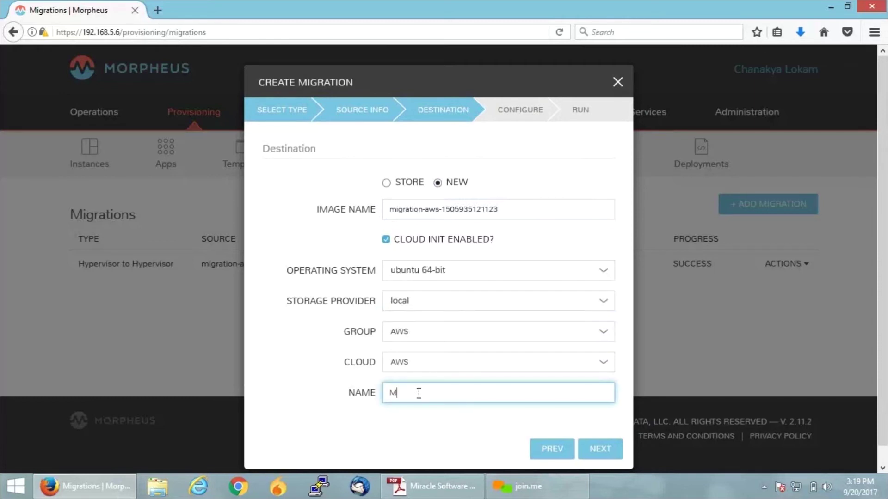
pyautogui.write('igration')
pyautogui.click(601, 451)
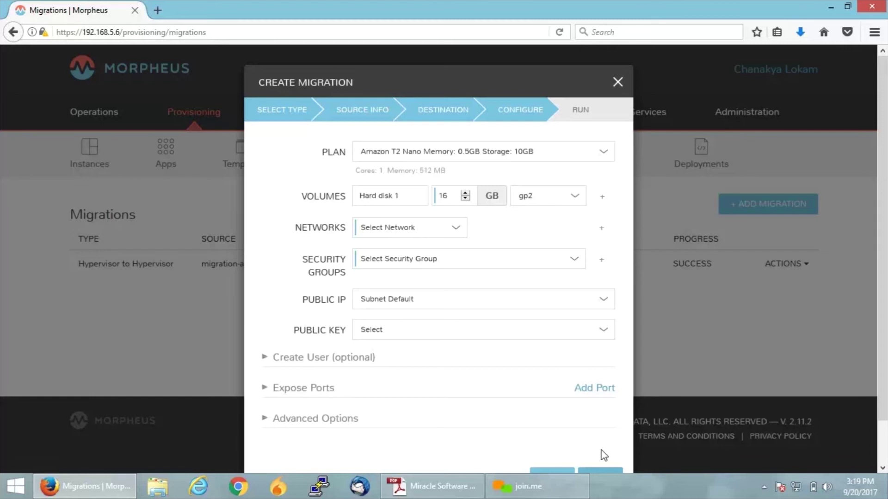
# Choose Amazon M3 XLarge, subnet-46b2c530, security group morpheus, Subnet Default public IP and Labs key.
pyautogui.click(563, 159)
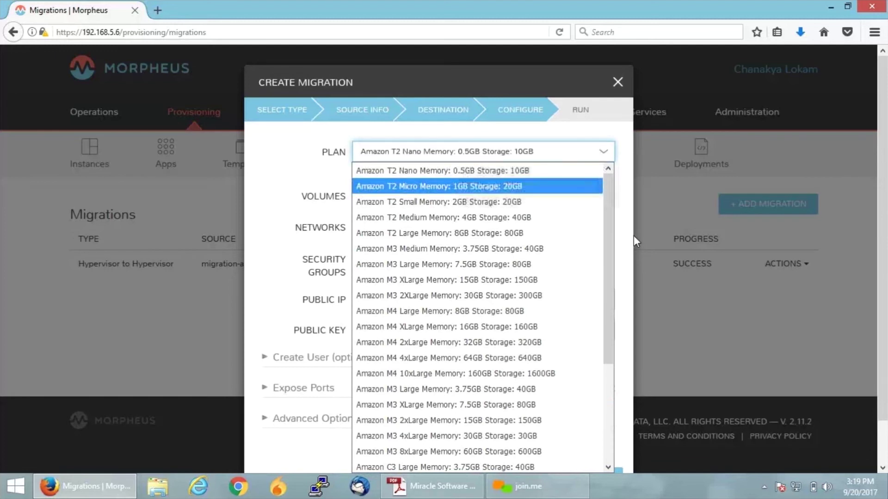
pyautogui.click(527, 282)
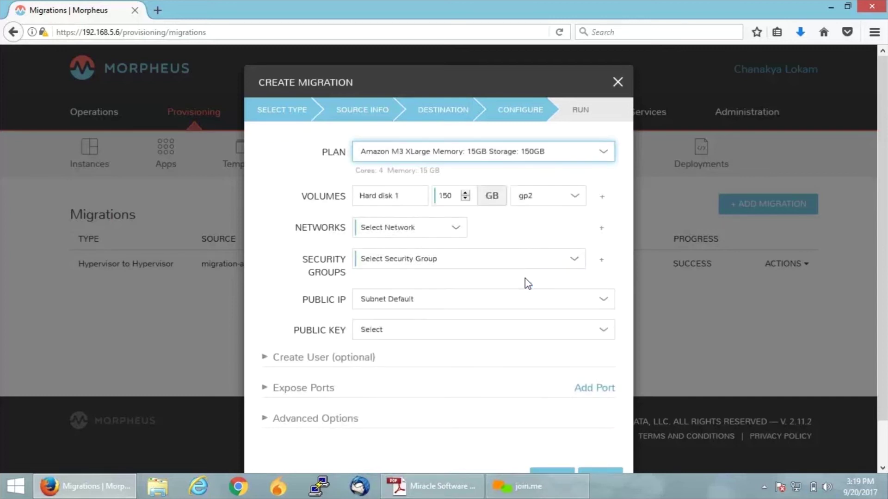
pyautogui.click(440, 227)
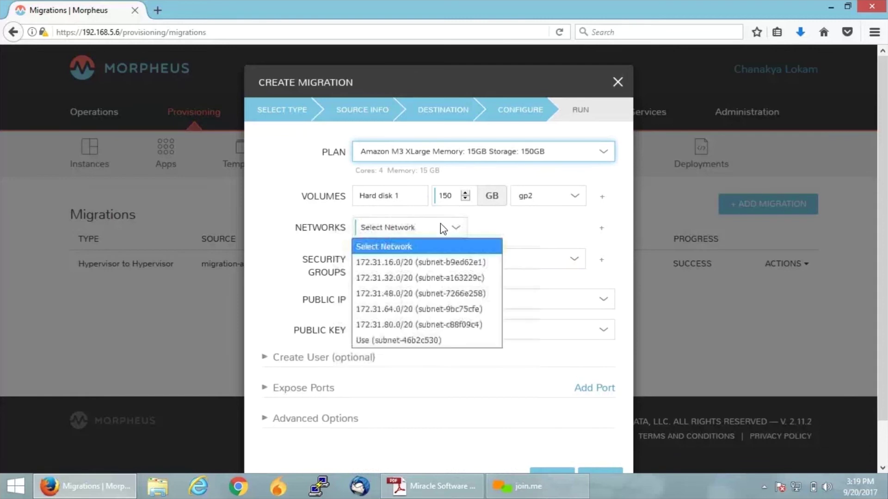
pyautogui.click(423, 341)
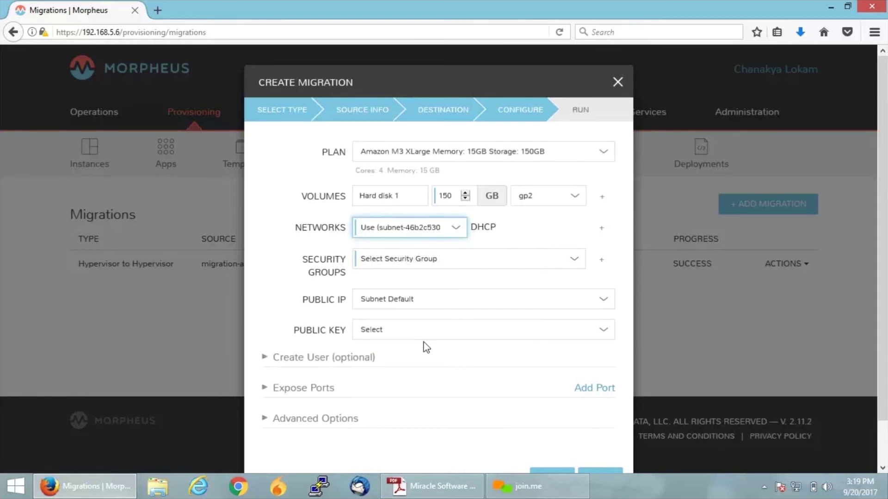
pyautogui.click(420, 263)
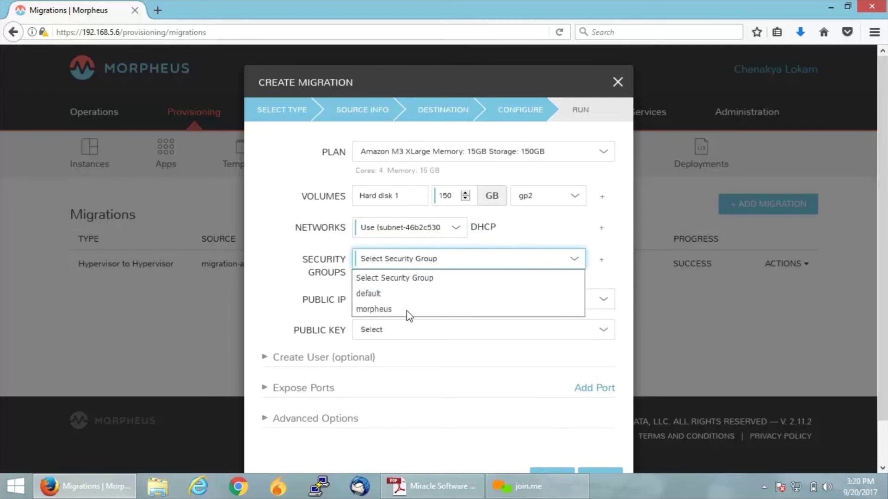
pyautogui.click(386, 309)
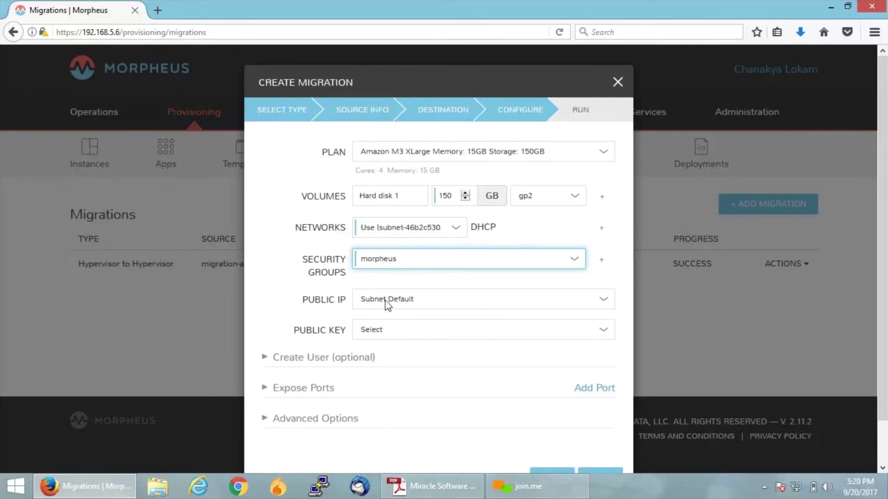
pyautogui.click(388, 303)
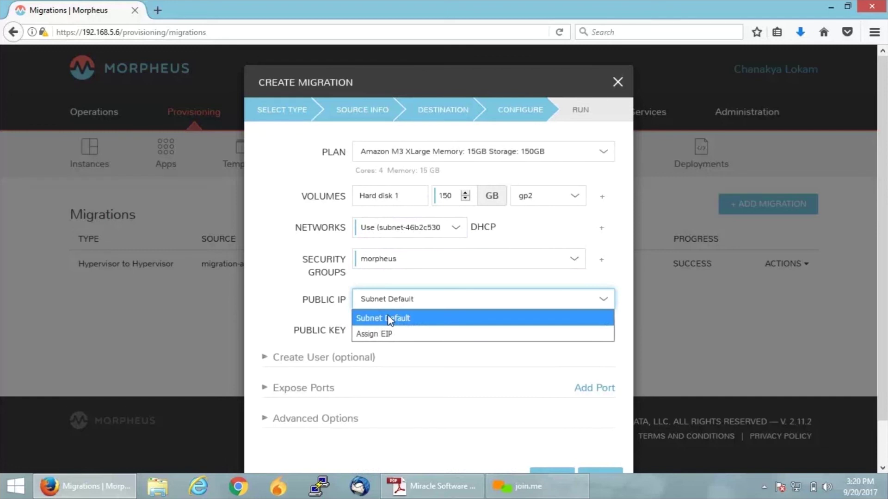
pyautogui.click(390, 318)
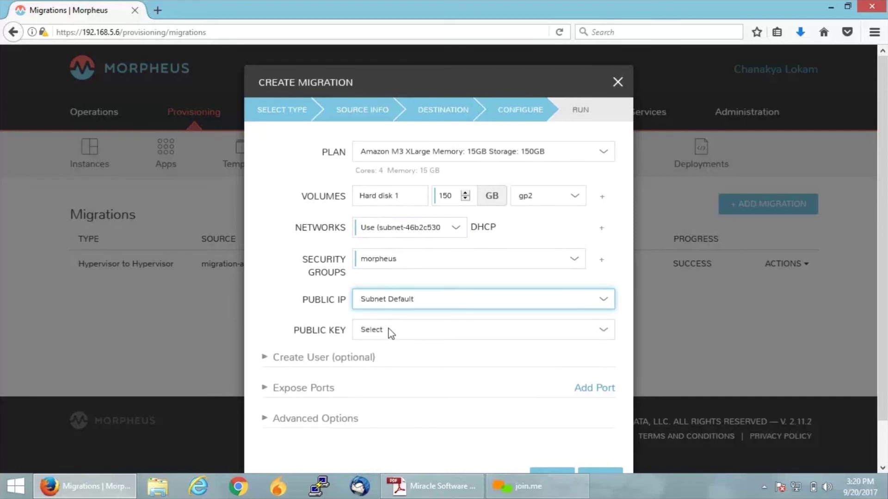
pyautogui.click(389, 332)
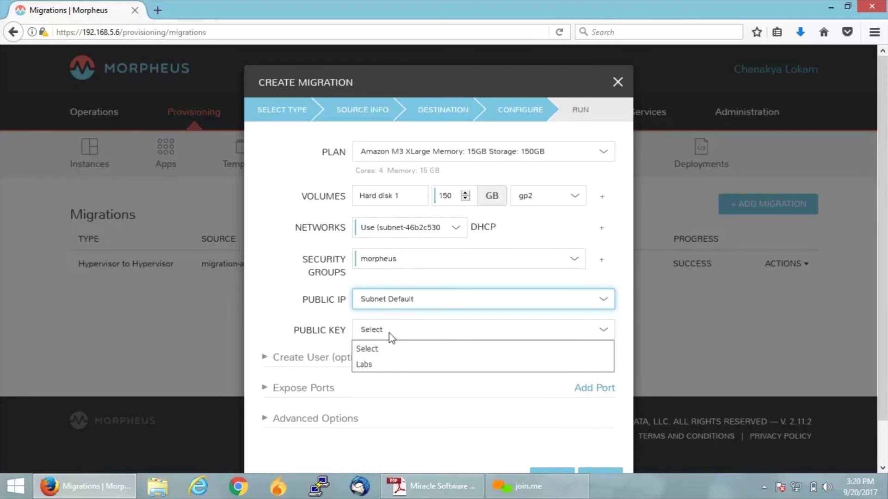
pyautogui.click(388, 365)
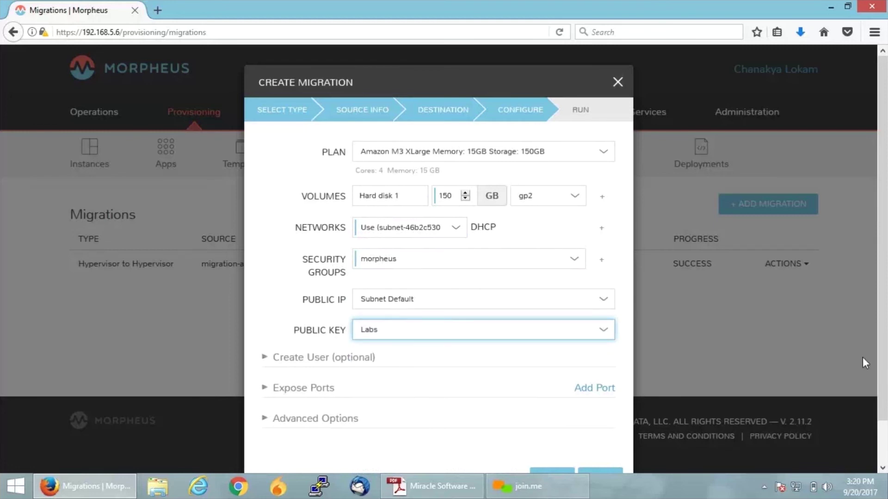
# In Advanced Options, set IAM profile to vmimport and domain to localdomain.
pyautogui.scroll(-2, 881, 366)
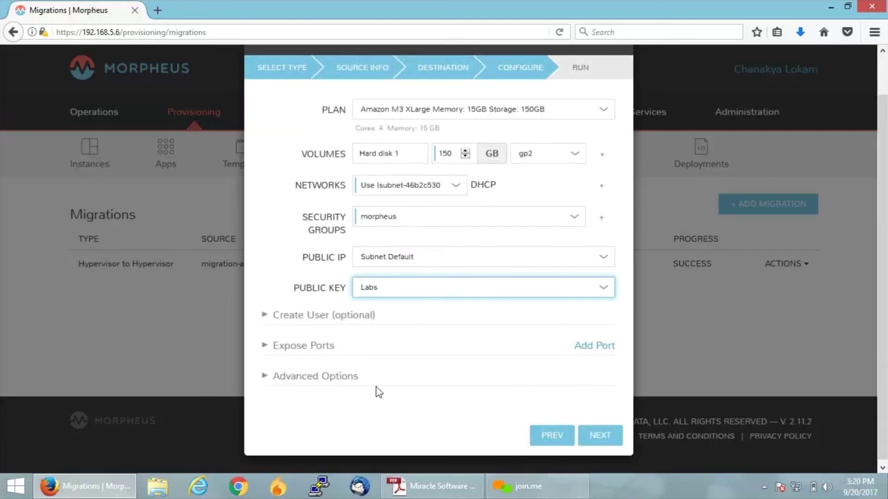
pyautogui.click(352, 380)
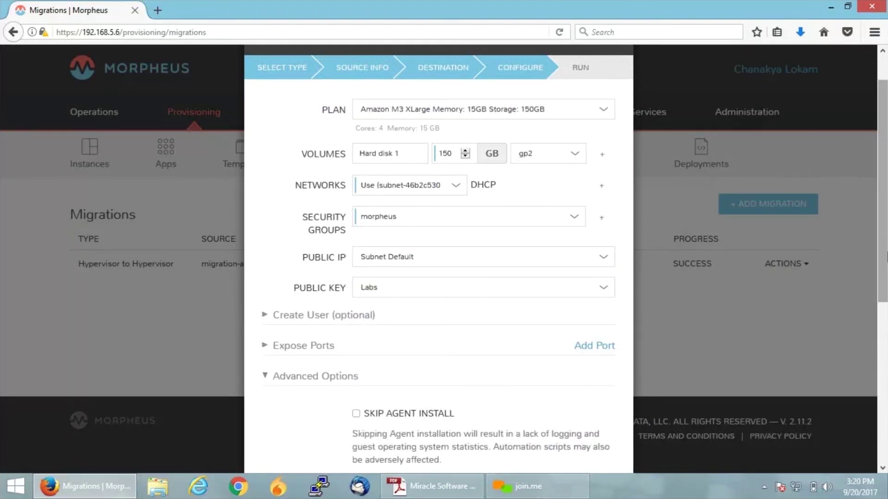
pyautogui.scroll(-4, 628, 344)
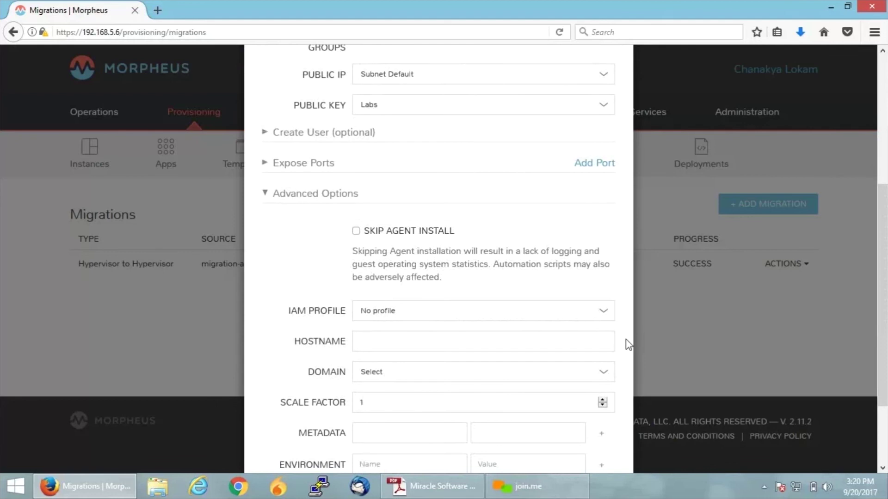
pyautogui.click(519, 314)
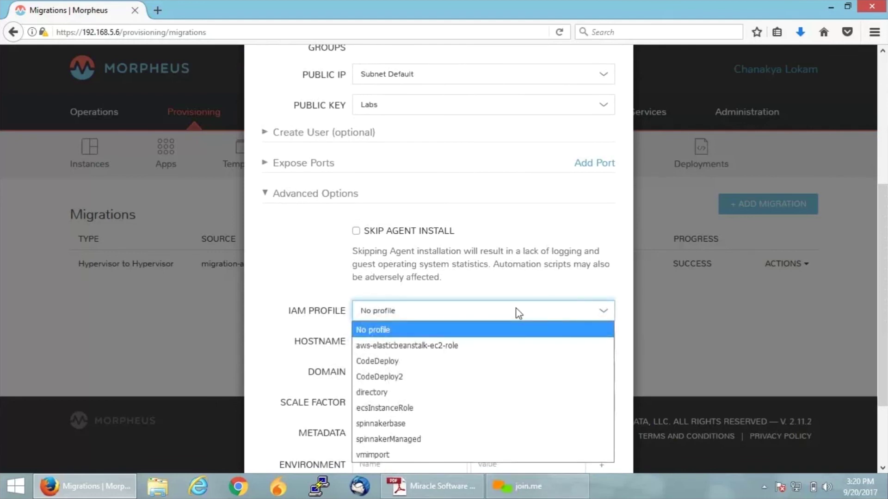
pyautogui.click(519, 314)
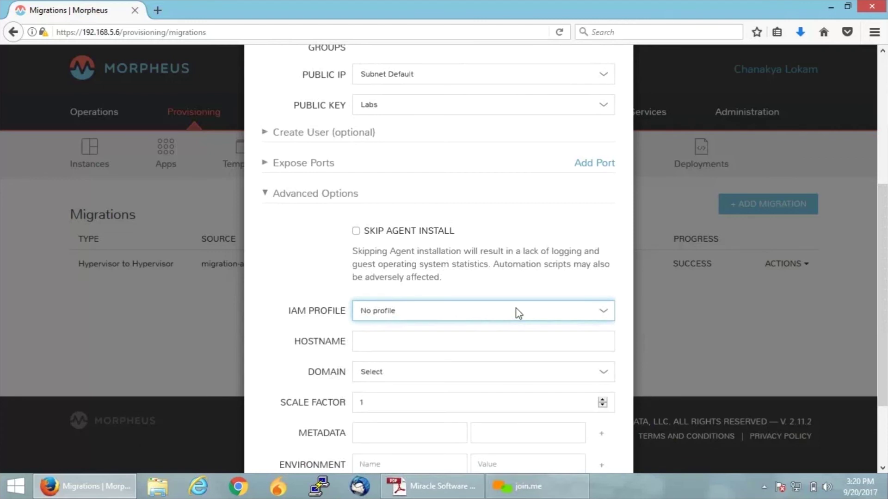
pyautogui.click(518, 314)
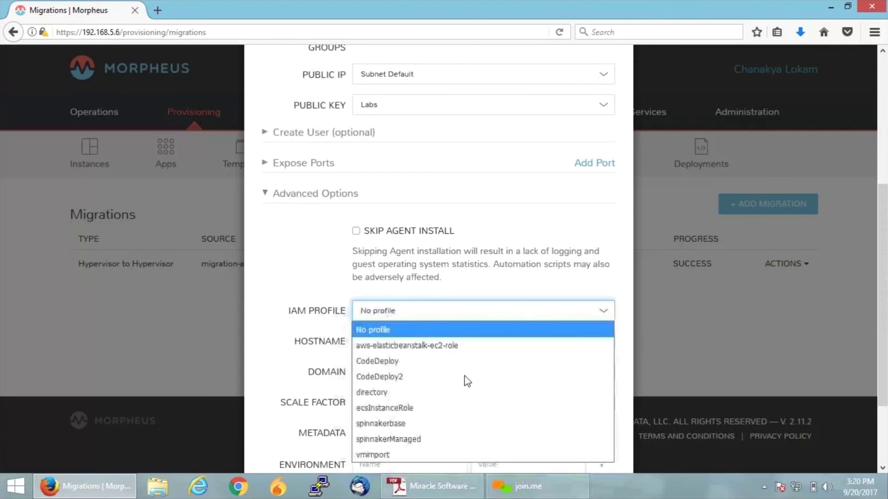
pyautogui.click(416, 453)
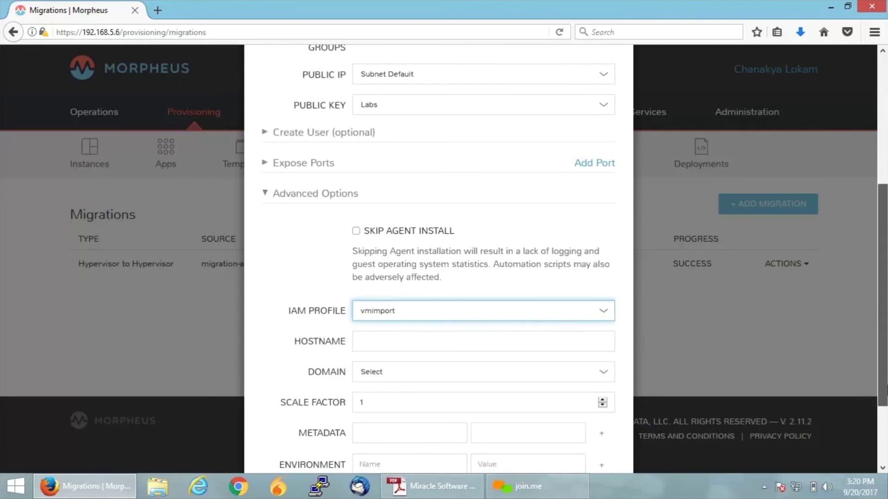
pyautogui.scroll(-2, 884, 360)
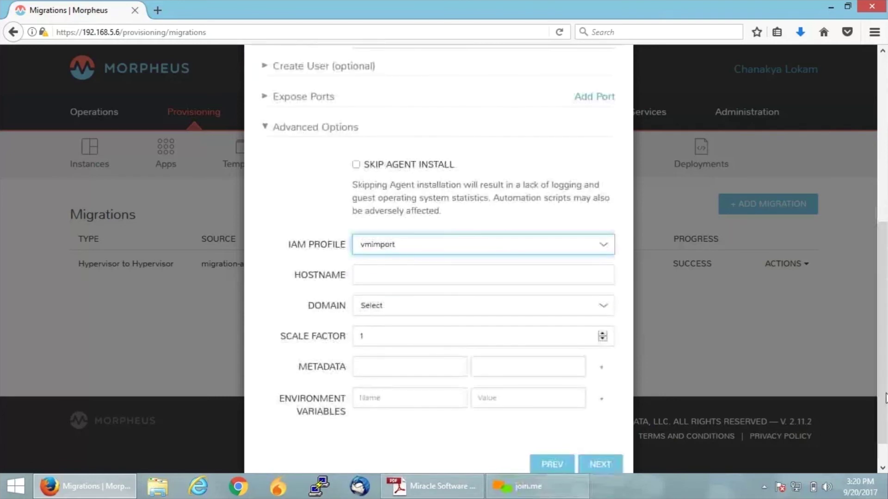
pyautogui.click(461, 313)
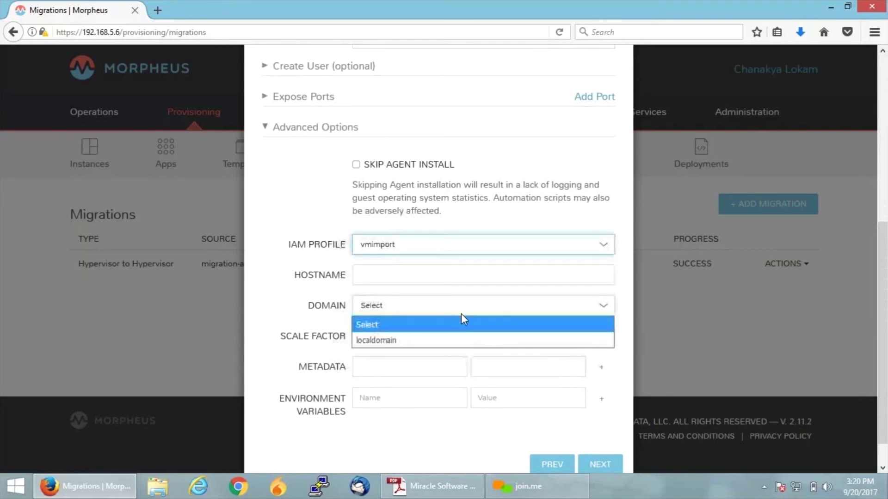
pyautogui.click(458, 344)
pyautogui.click(596, 465)
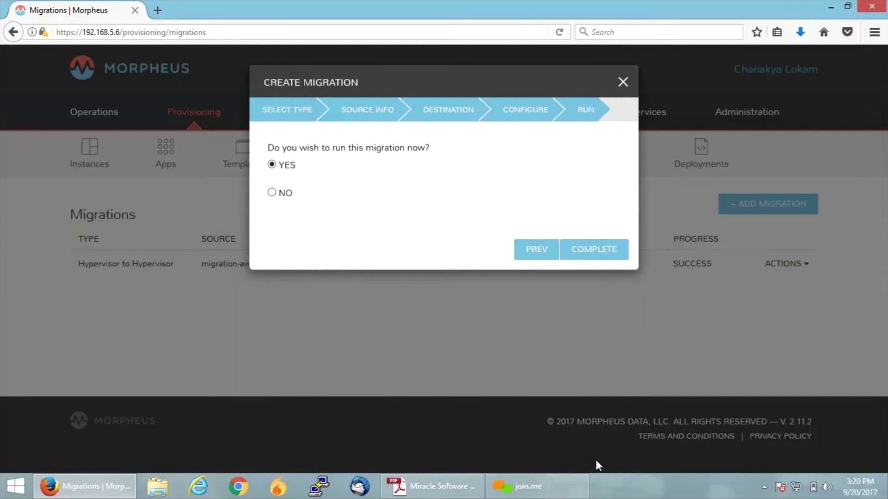
# Complete the wizard to run the migration immediately, then open a new browser tab.
pyautogui.click(588, 255)
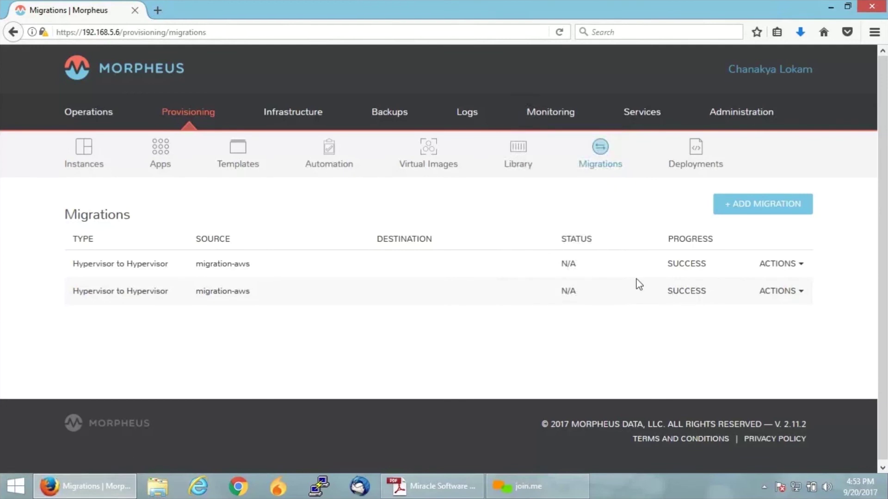
pyautogui.click(160, 12)
# Go to the AWS site, sign in to the console, and list running EC2 instances.
pyautogui.write('aws.amazon.com')
pyautogui.press('Return')
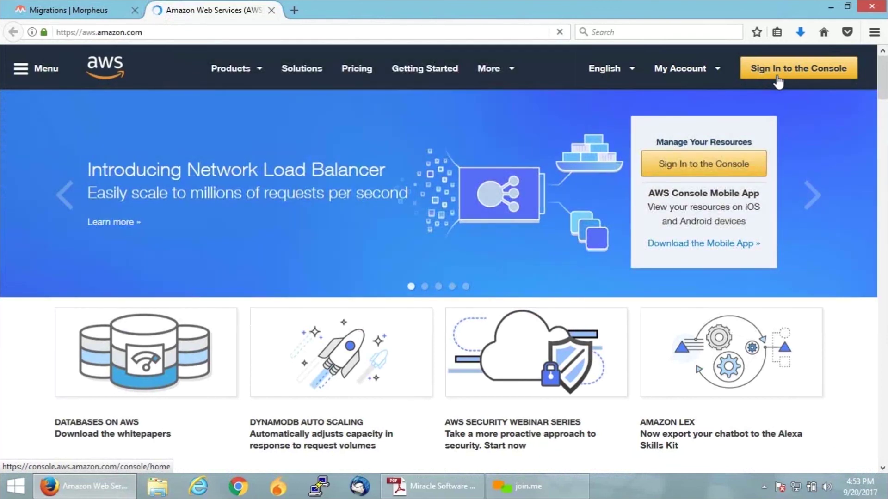
pyautogui.click(778, 79)
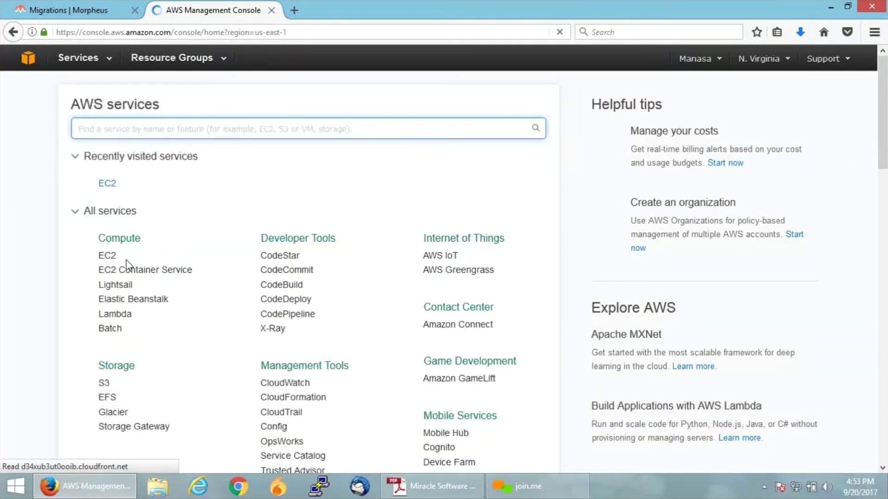
pyautogui.click(109, 259)
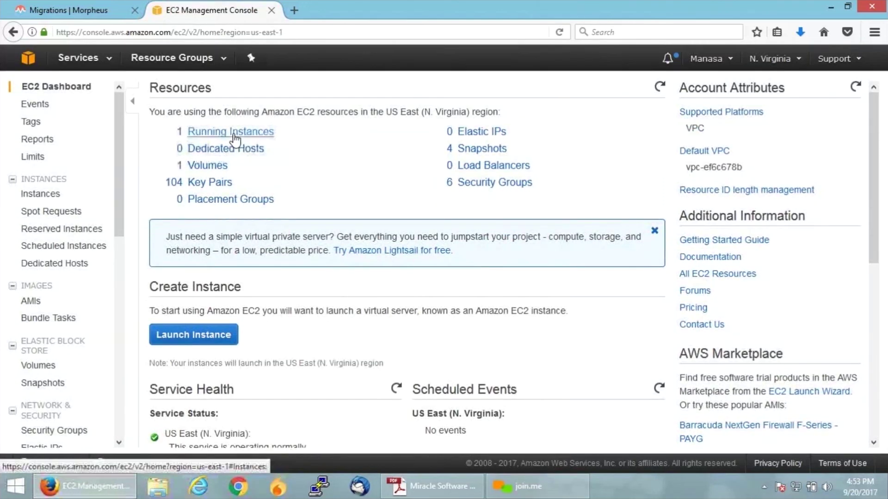
pyautogui.click(234, 134)
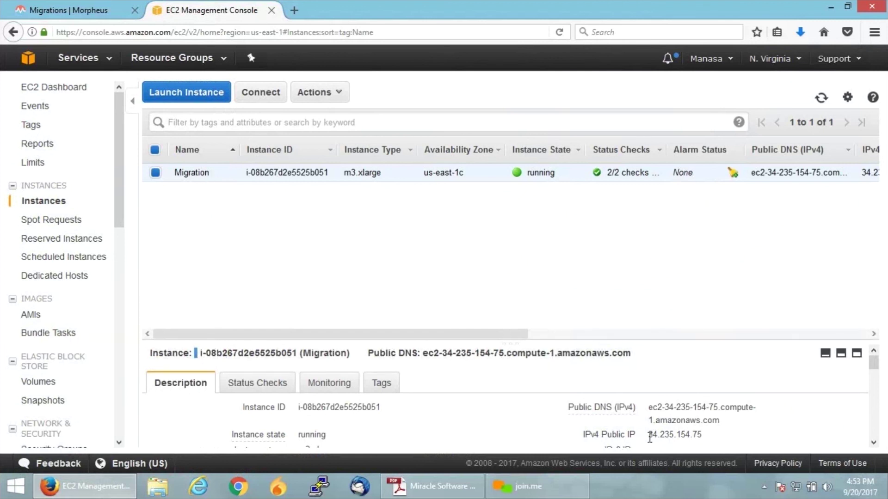
# Copy the instance's public IP 34.235.154.75, close the Apache test tab, and return to Morpheus.
pyautogui.moveTo(649, 437); pyautogui.dragTo(706, 444)
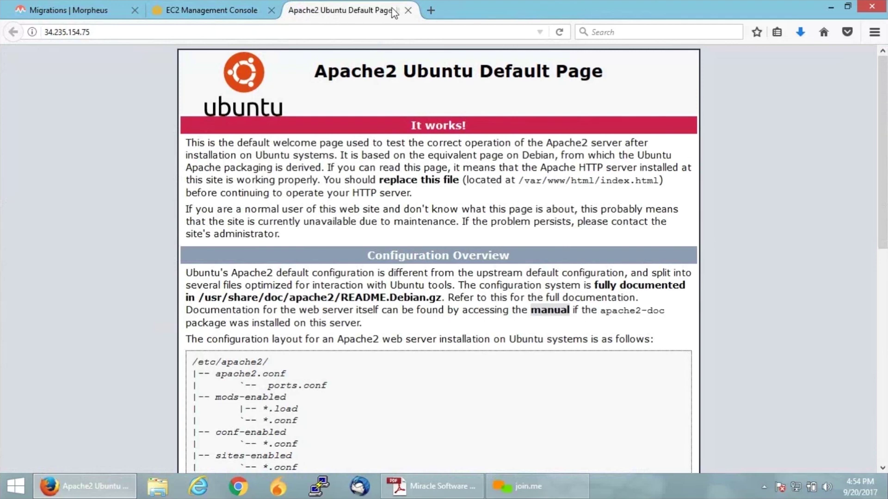
pyautogui.click(408, 11)
pyautogui.click(65, 14)
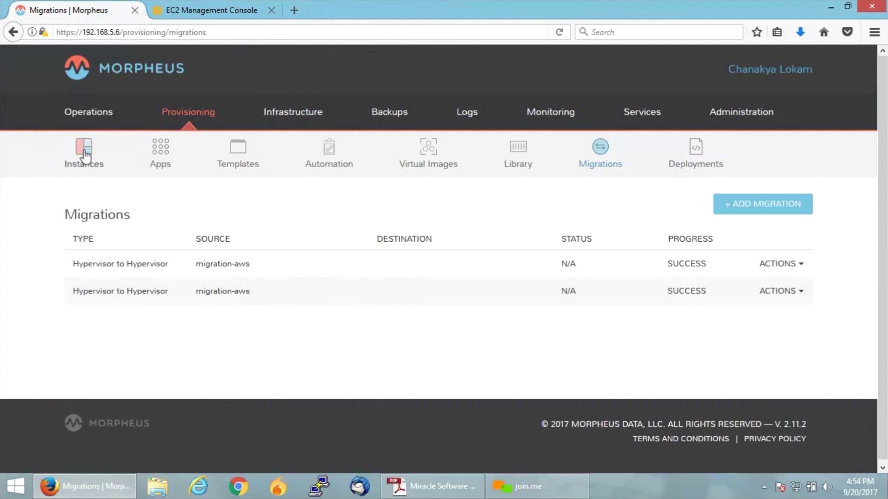
# Show the Instances list with the AWS Migration instance (34.235.154.75) and VMware migration-aws running.
pyautogui.click(84, 157)
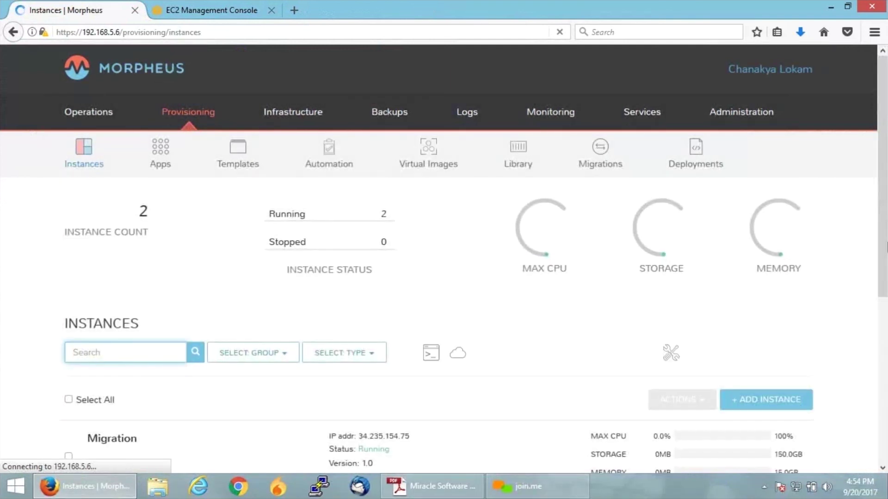
pyautogui.scroll(-3, 412, 414)
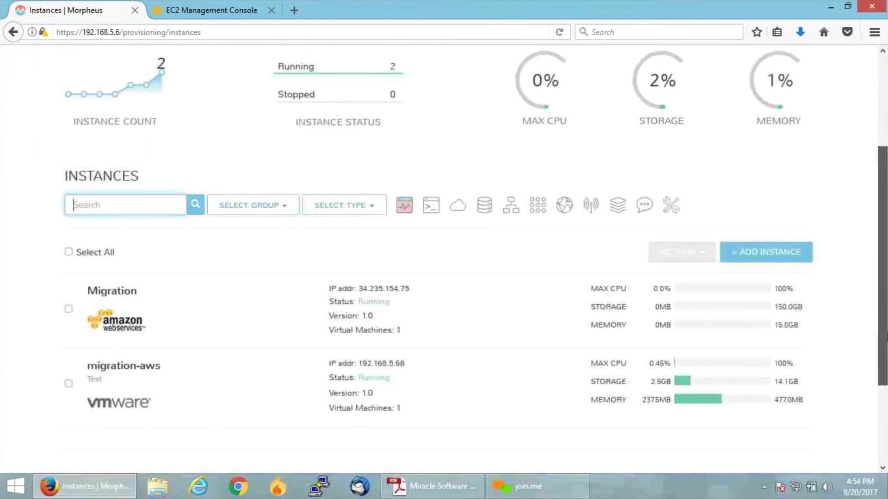